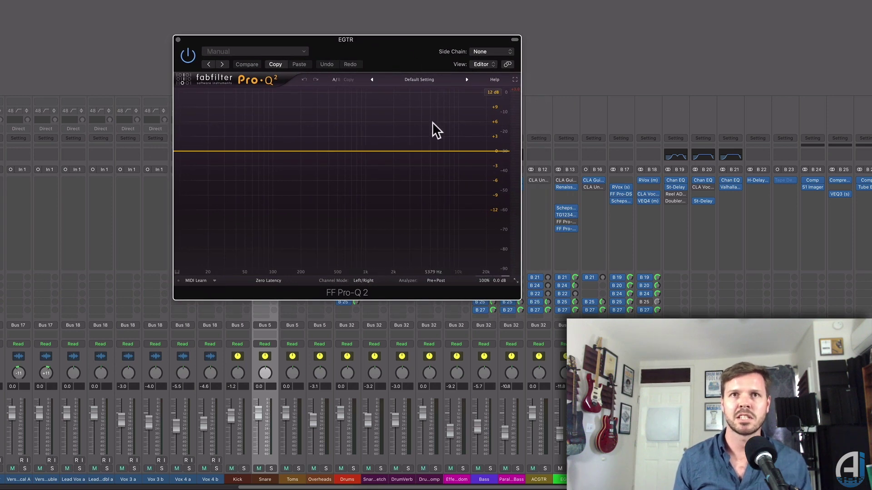
- Play the soloed EGTR bus through the flat EQ to hear its unprocessed tone, and stop playback
left_click_drag(402, 40, 406, 41)
key("space")
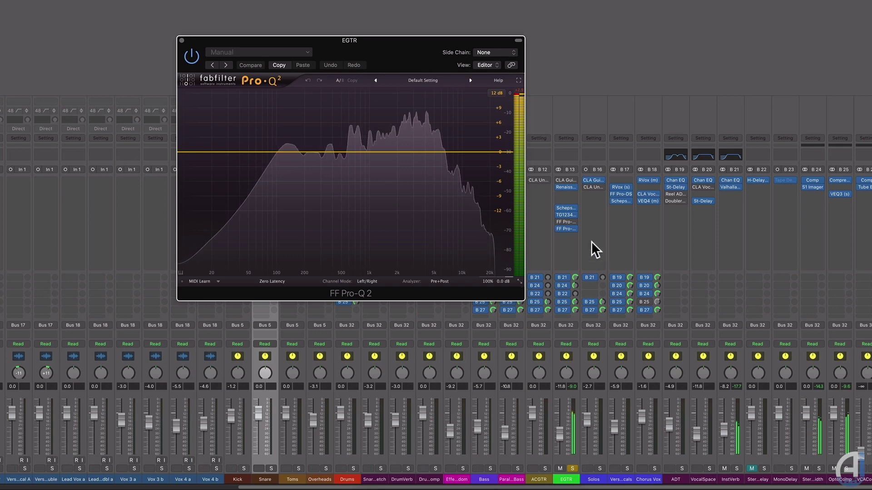
mouse_move(576, 222)
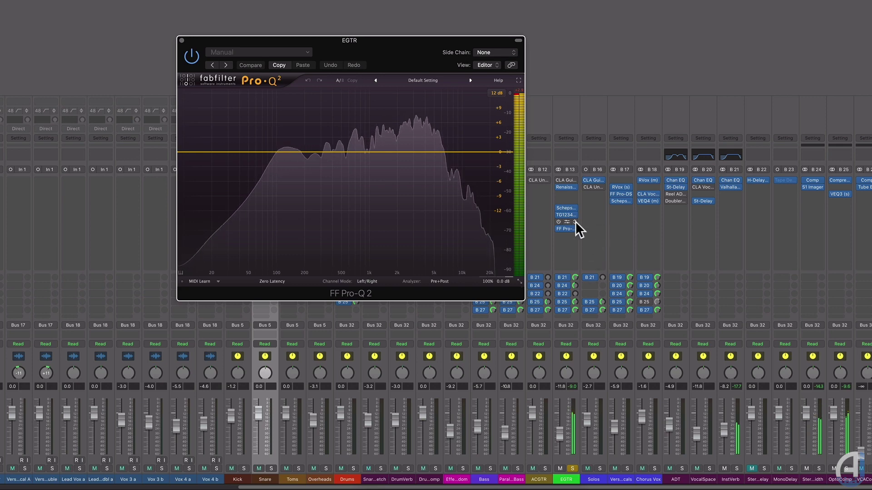
key("space")
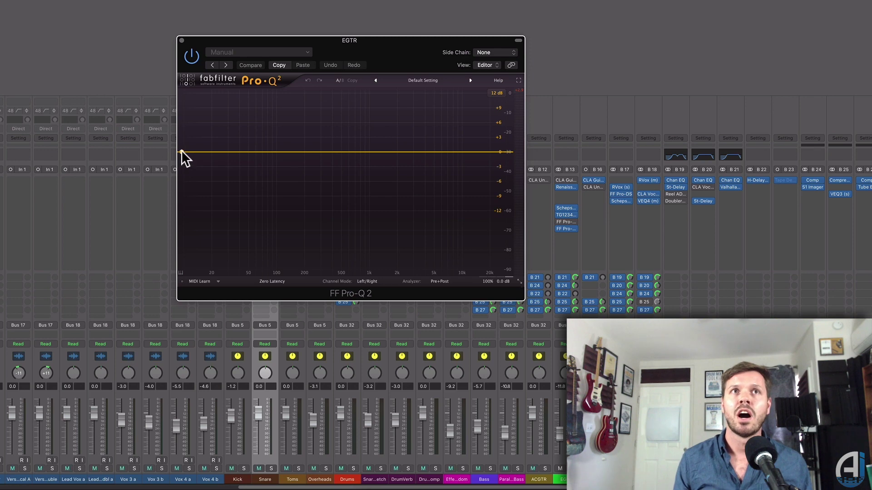
- Add a 12 dB/oct Low Cut band at about 104 Hz to the EGTR bus EQ
left_click_drag(181, 151, 278, 151)
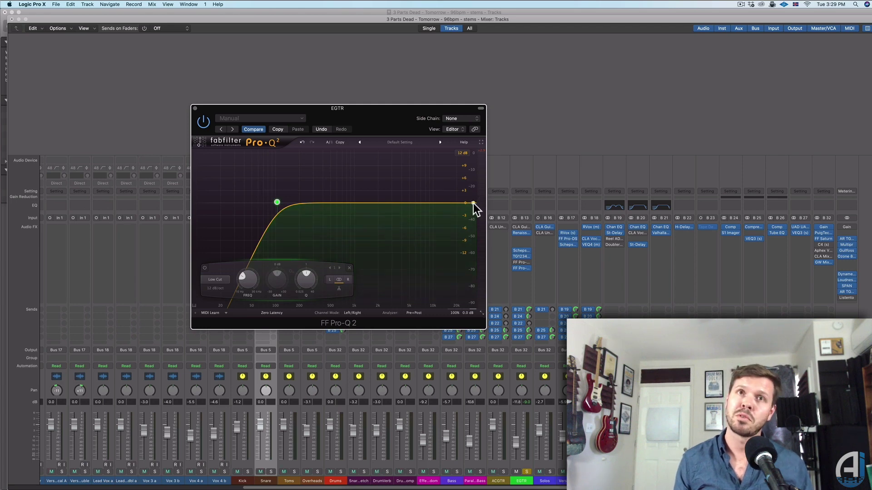
left_click_drag(398, 129, 364, 92)
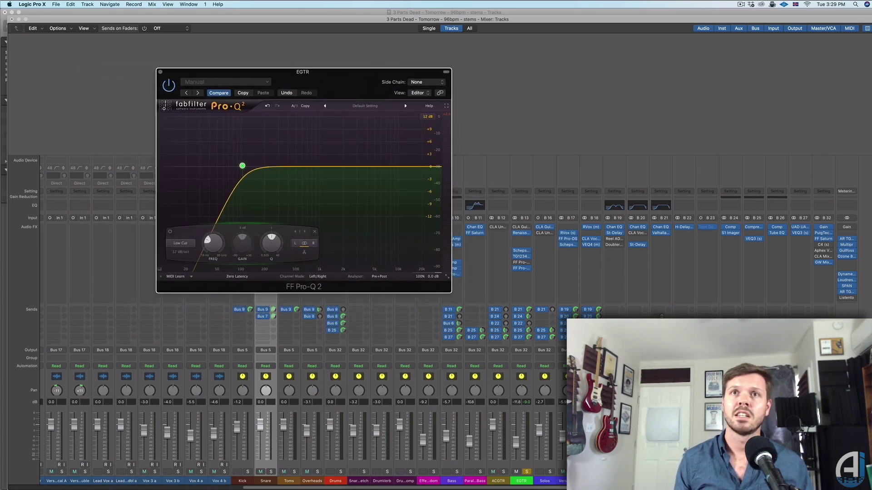
- Switch off the EQ module in the EGTR bus's Scheps Omni Channel plug-in and close it
scroll(436, 408, "left", 5)
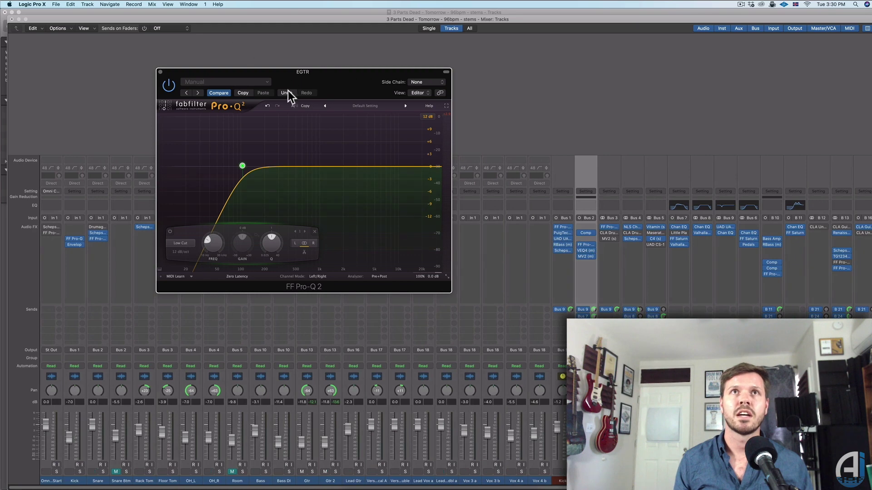
left_click_drag(302, 82, 222, 109)
scroll(323, 292, "right", 5)
scroll(330, 289, "right", 5)
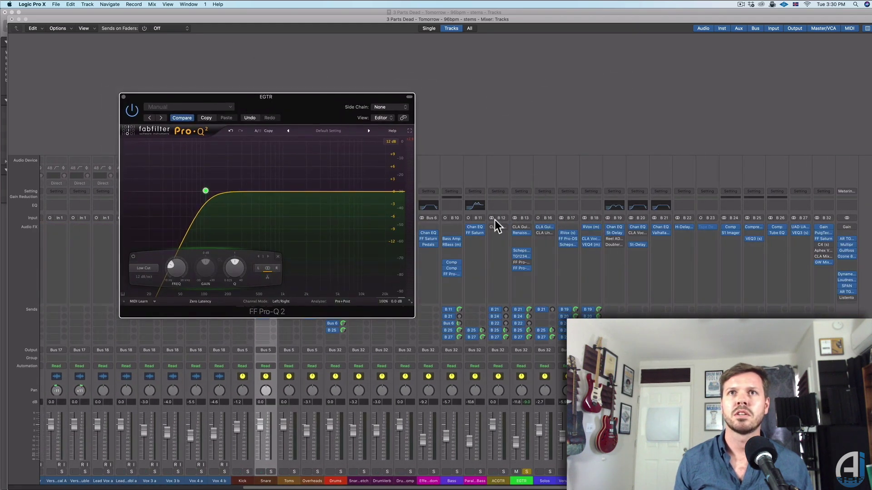
left_click(519, 251)
left_click_drag(195, 31, 560, 30)
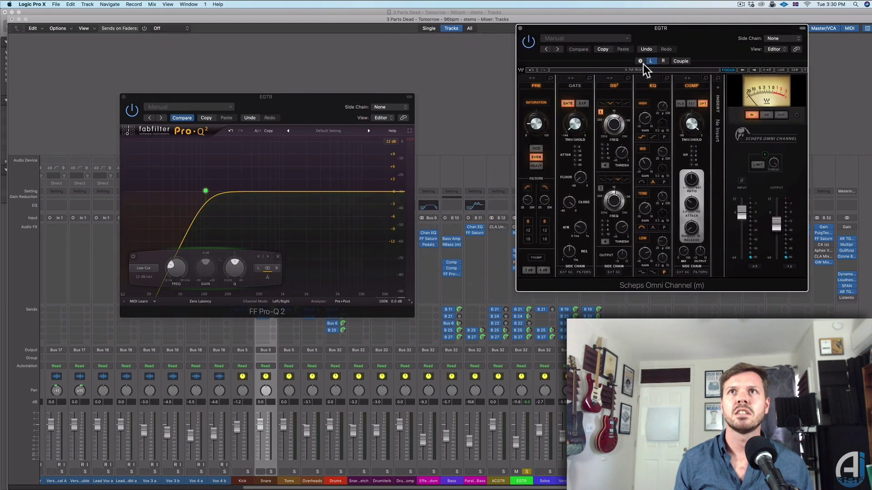
left_click(656, 86)
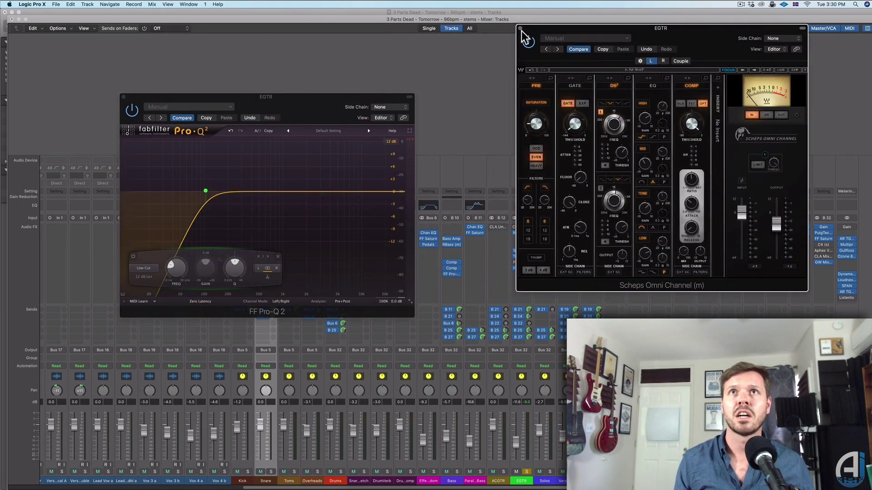
left_click(521, 29)
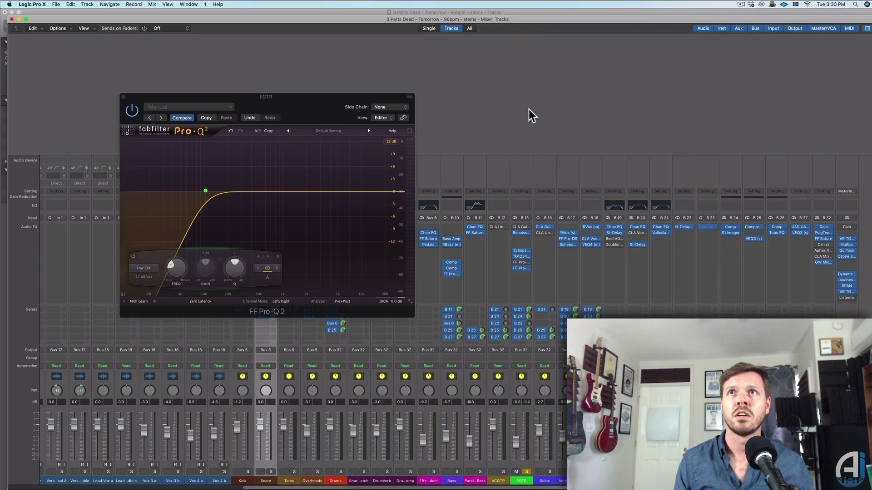
- Bypass the EQ section of the TG12345 plug-in on the EGTR bus and close it
left_click(521, 256)
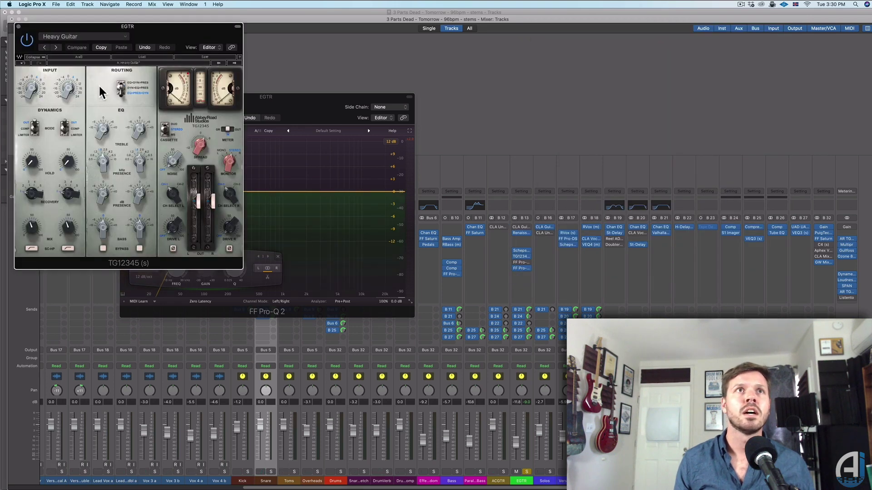
left_click(103, 249)
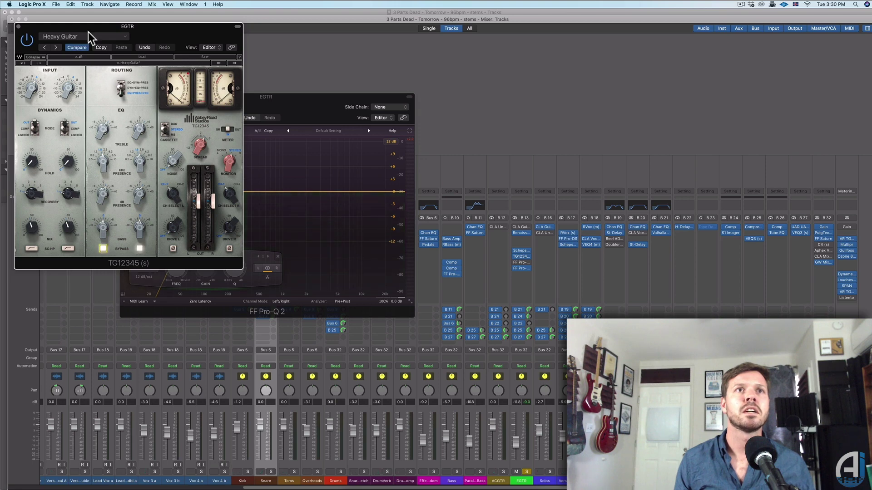
left_click(18, 26)
- Play the EGTR bus to hear the effect of the low cut, and stop playback
left_click_drag(352, 98, 350, 90)
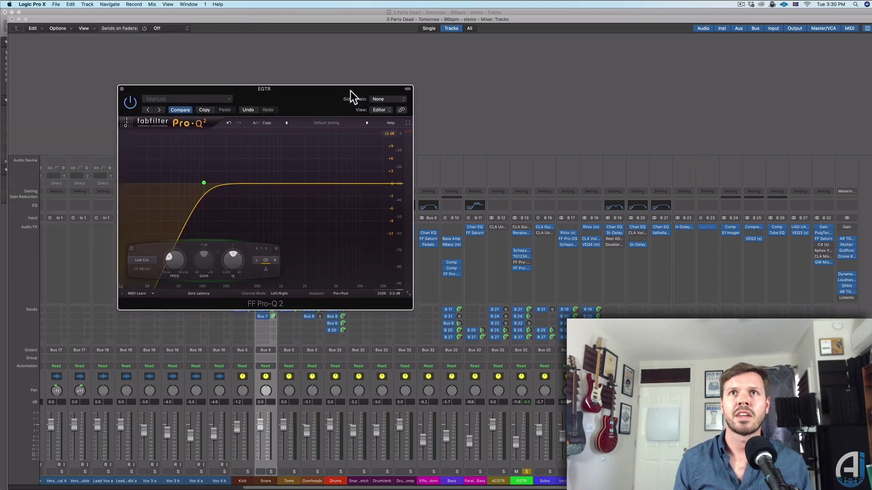
key("space")
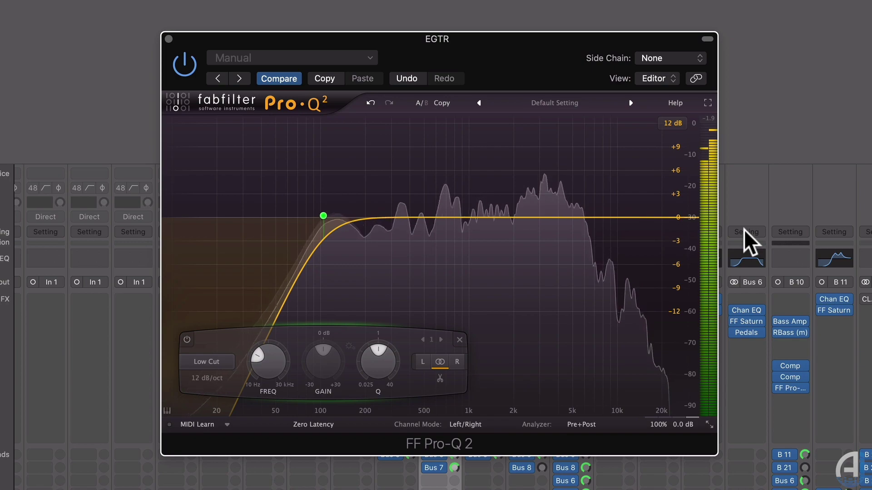
key("space")
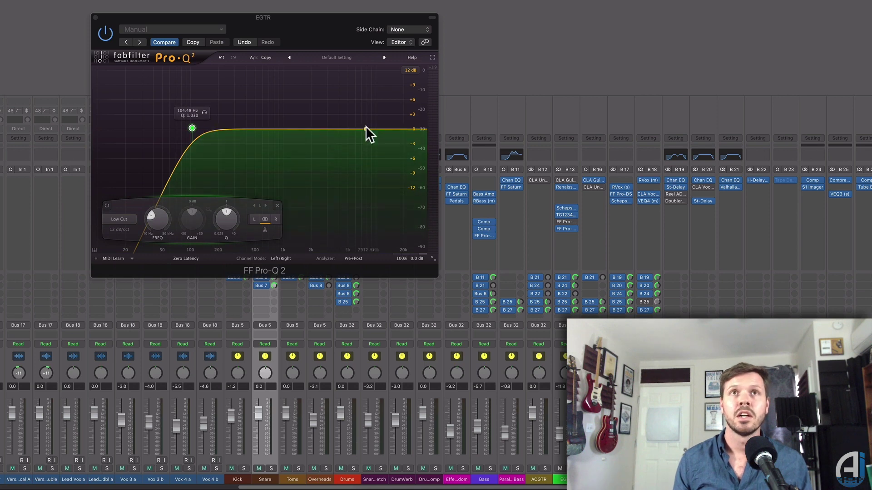
- Add a 12 dB/oct High Cut band and lower its frequency to about 7535 Hz during playback
left_click(424, 128)
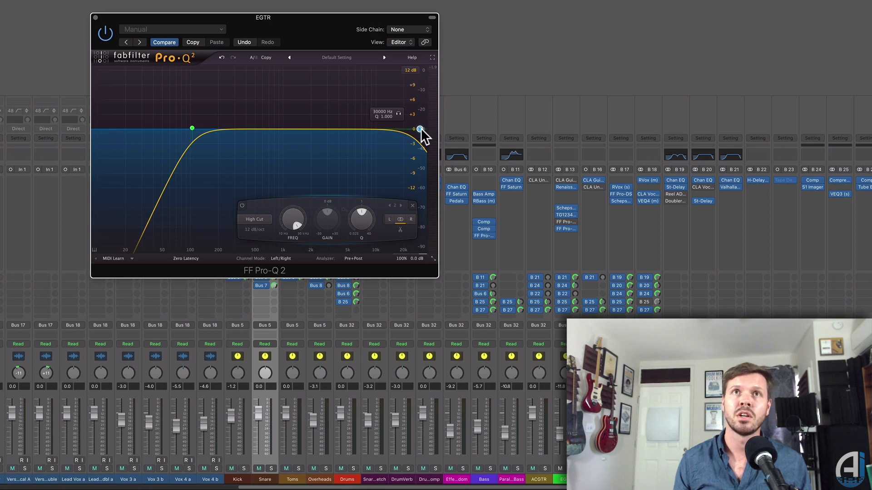
mouse_move(420, 128)
left_mouse_down()
mouse_move(365, 127)
mouse_move(432, 127)
mouse_move(420, 127)
left_mouse_up()
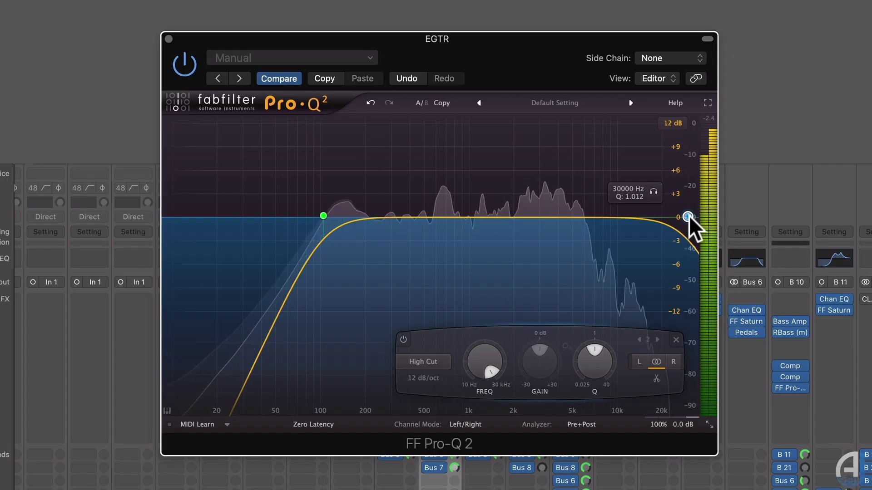
left_click_drag(687, 216, 595, 214)
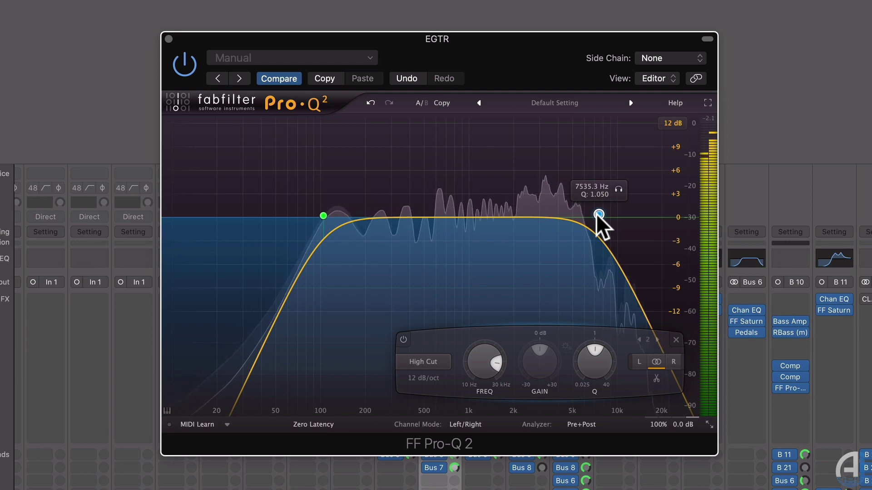
- Compare the sound with the high cut bypassed and active, and solo the band to hear what it removes
double_click(596, 213)
double_click(596, 213)
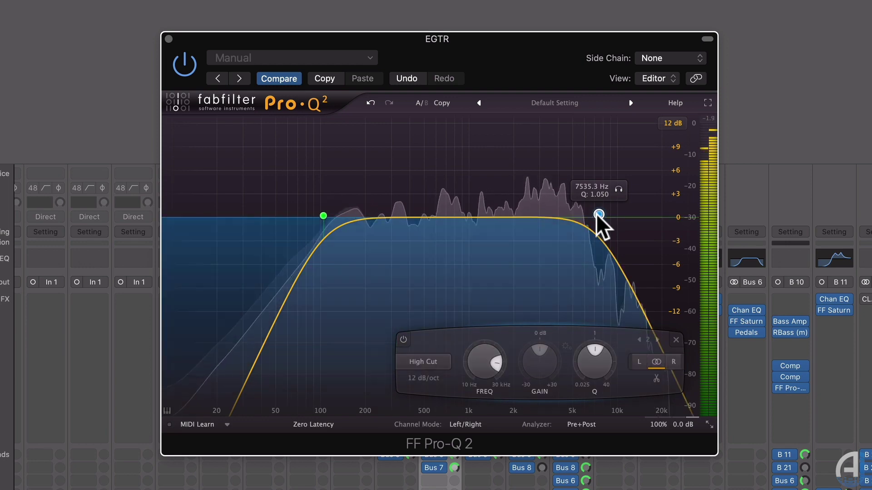
left_click(618, 189)
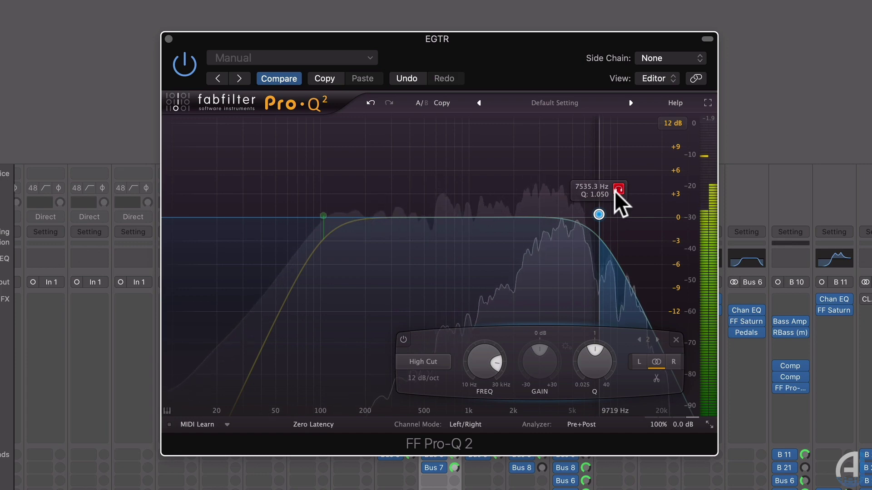
left_click(618, 189)
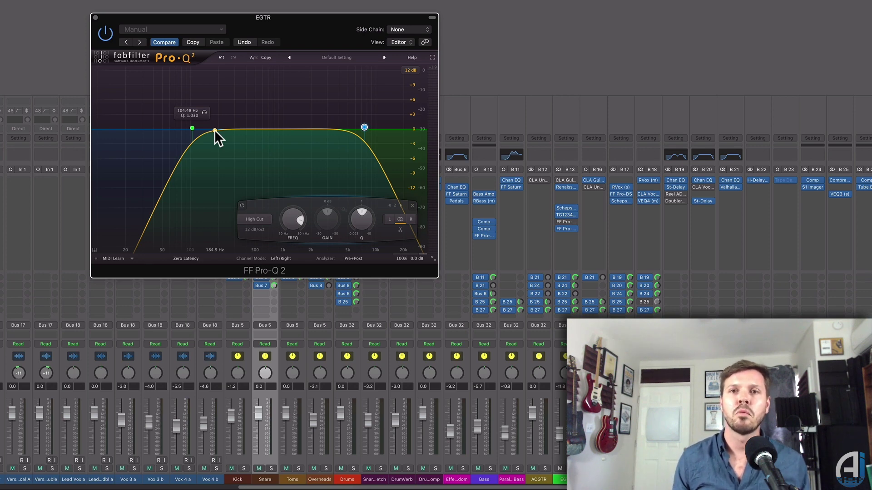
- Add a low-frequency boost band, change its shape to Low Shelf, and set it to about 197 Hz and +9.22 dB
left_click_drag(215, 129, 213, 100)
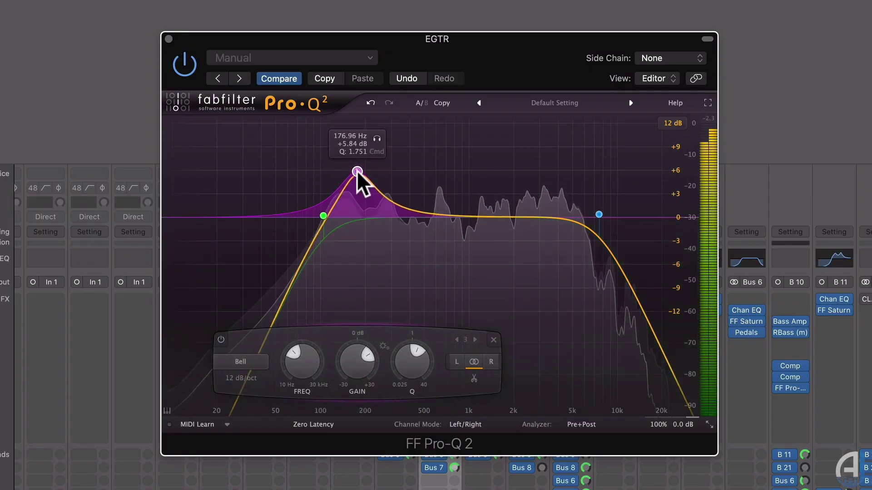
left_click_drag(357, 172, 344, 146)
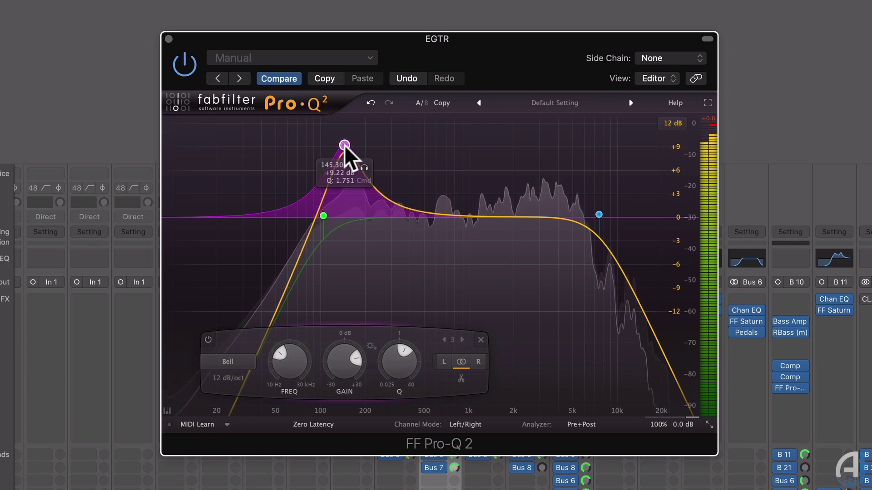
right_click(344, 145)
mouse_move(380, 169)
left_click(506, 180)
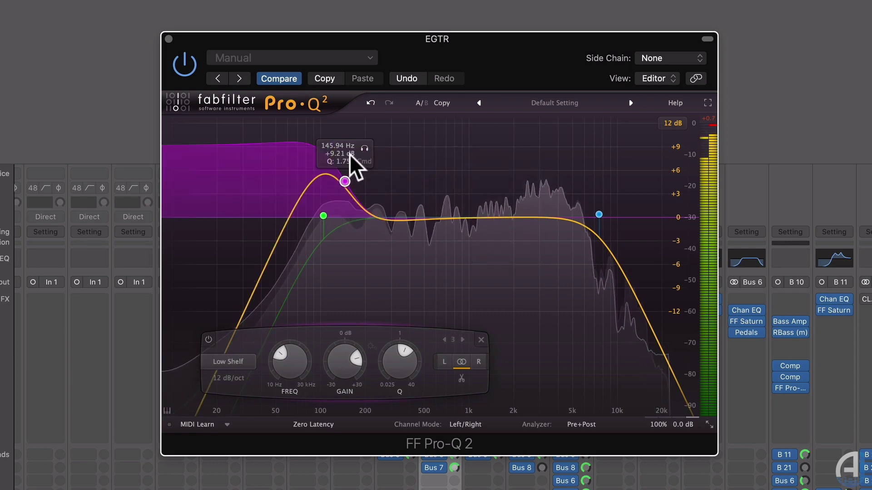
left_click_drag(344, 178, 363, 181)
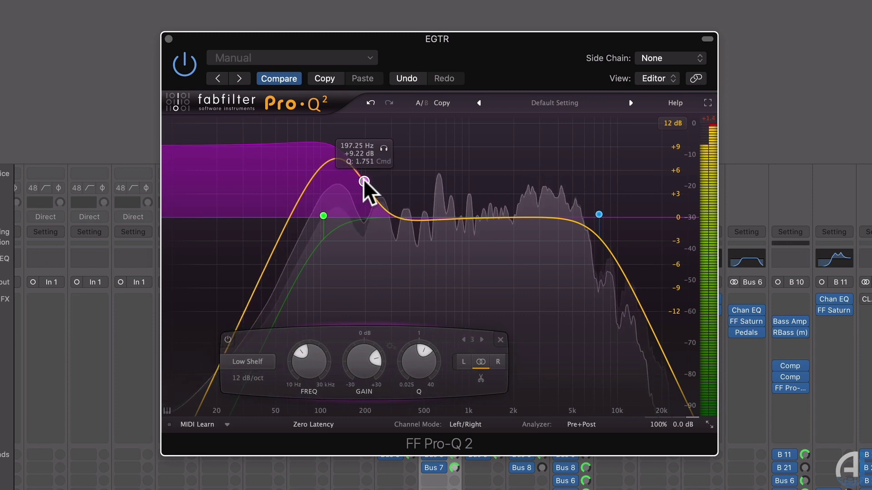
- Compare the sound with the low shelf boost off and on, and leave the band bypassed
double_click(363, 179)
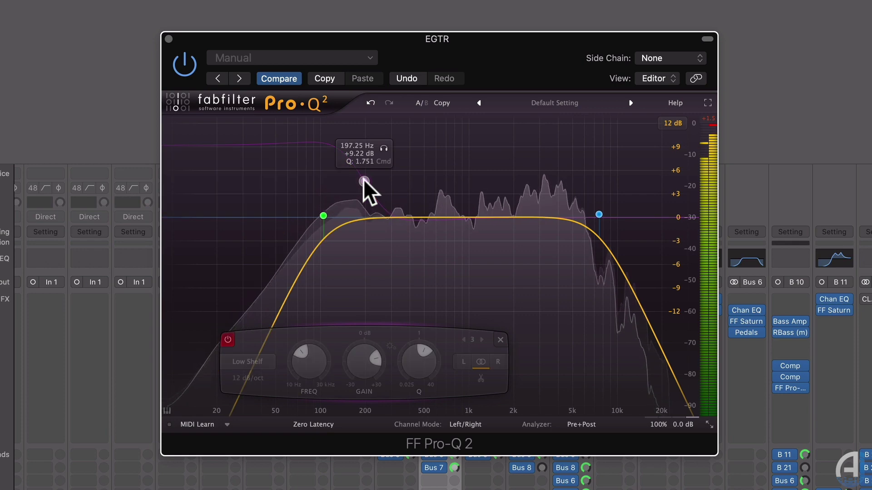
double_click(363, 179)
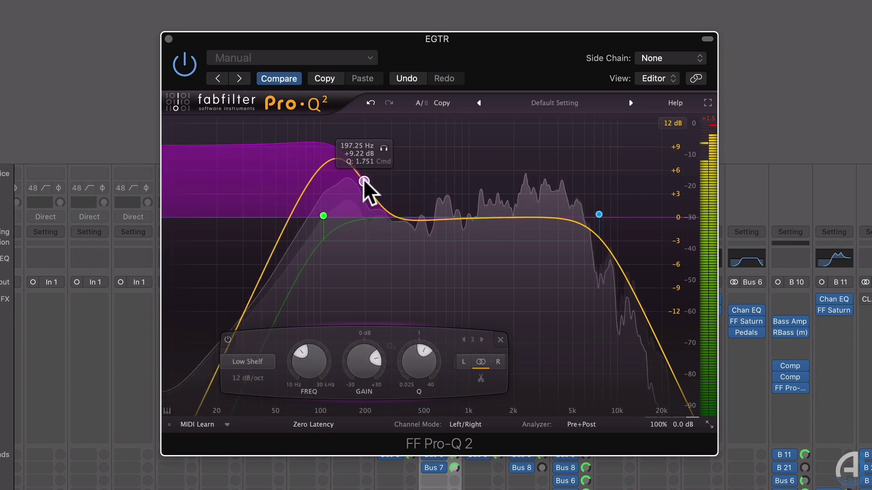
double_click(363, 179)
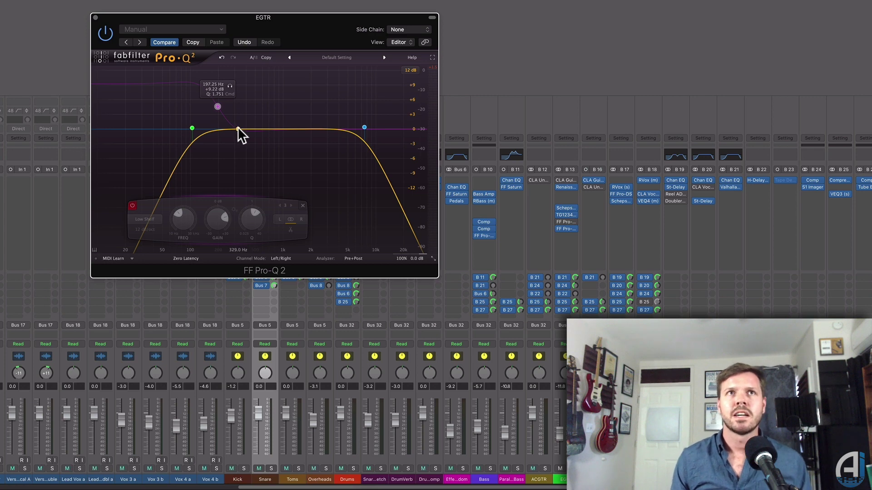
- Add a Bell boost in the low mids at about 544 Hz and +6.05 dB with a Q of 1.556
left_click_drag(238, 128, 256, 114)
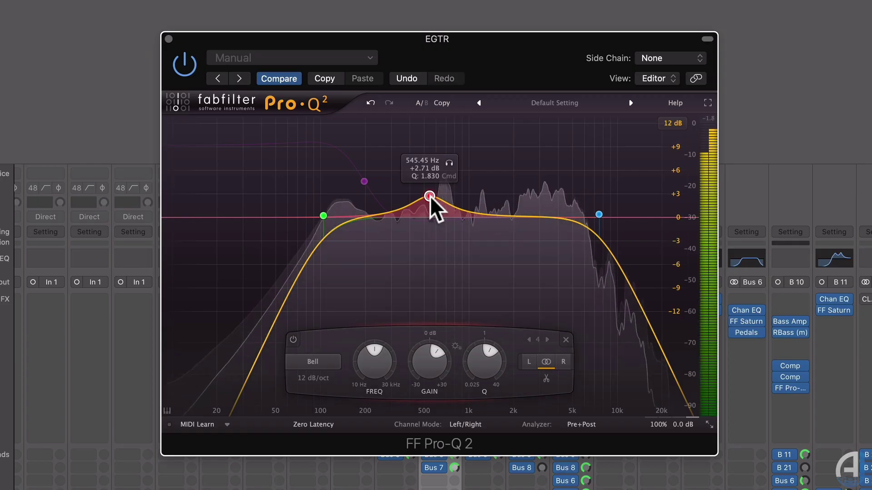
left_click_drag(428, 198, 429, 173)
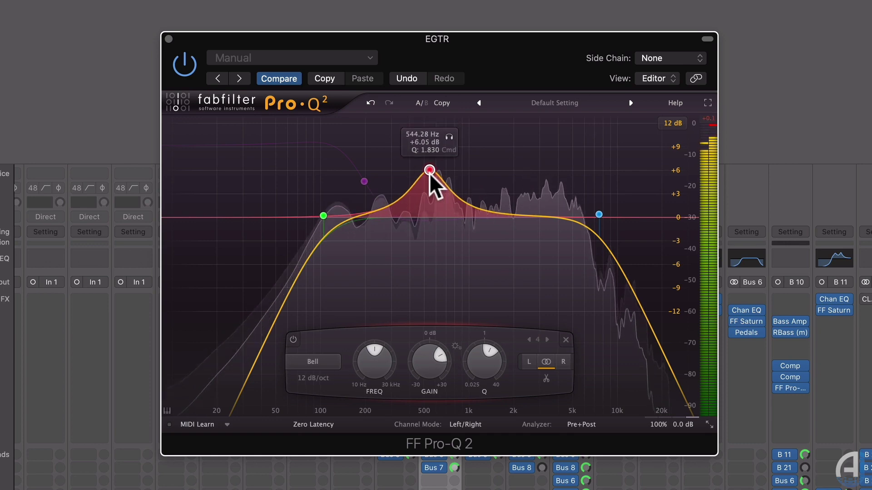
scroll(429, 173, "down", 3)
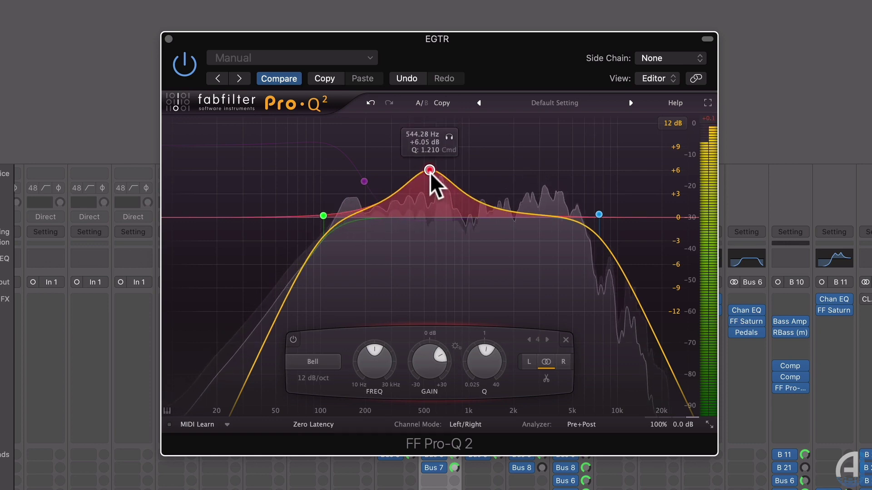
scroll(430, 173, "up", 1)
- Audition the low-mid bell by bypassing and soloing it, and ease it to about 509 Hz and +3.37 dB
double_click(429, 172)
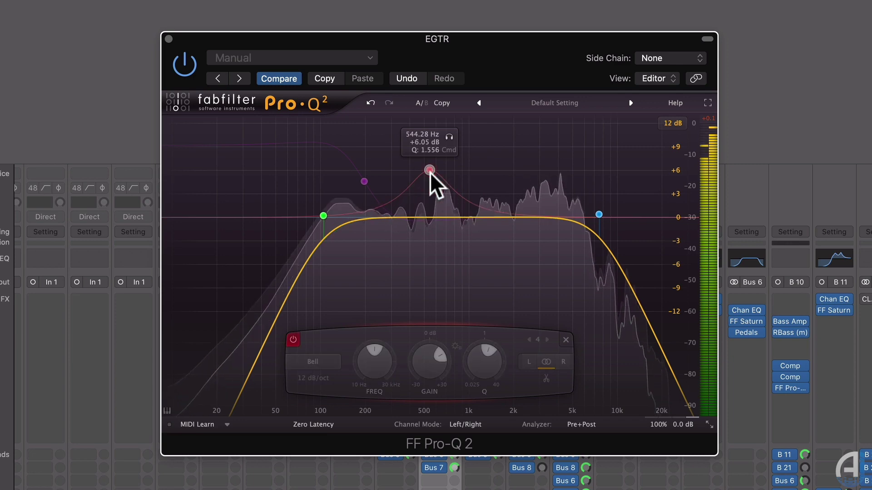
double_click(430, 172)
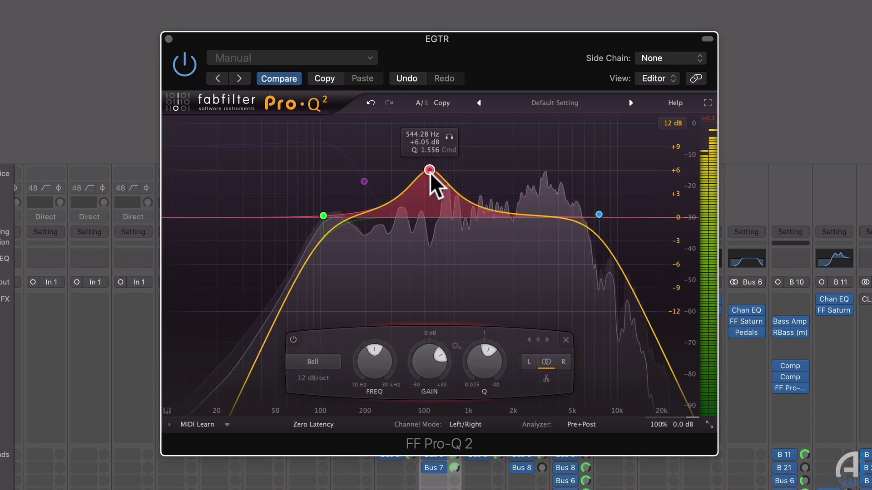
left_click(449, 137)
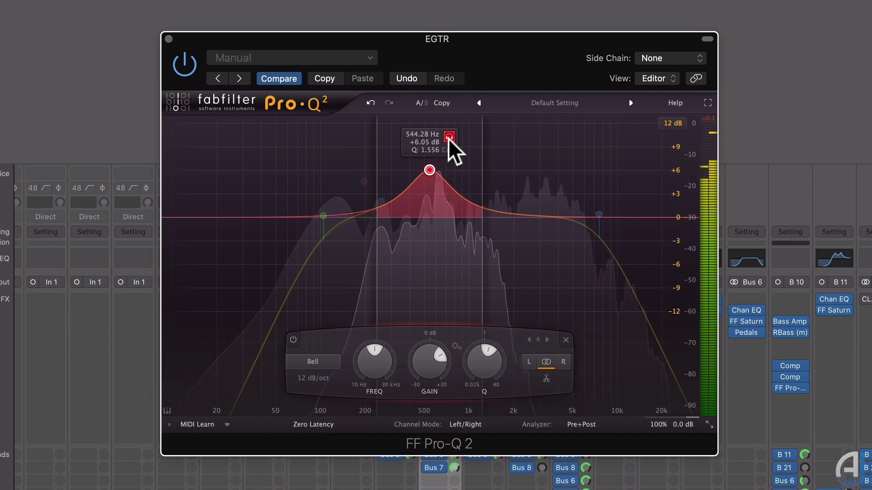
left_click(449, 137)
left_click_drag(428, 169, 424, 190)
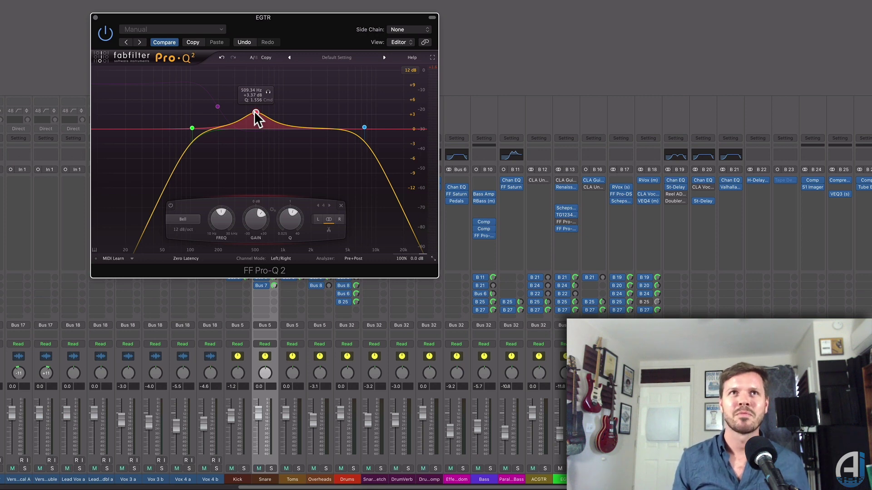
- Audition the low shelf together with the low-mid bell, raising the bell to about 511 Hz and +4.59 dB
left_click_drag(217, 107, 222, 112)
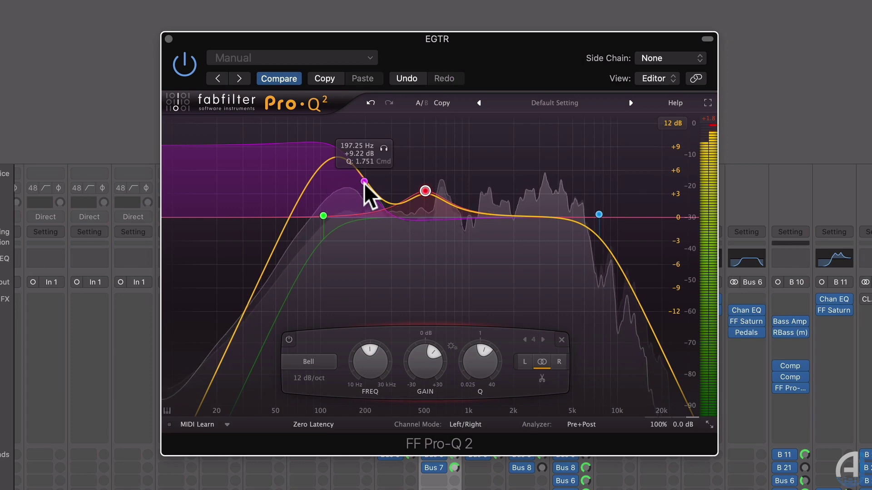
left_click_drag(425, 191, 426, 181)
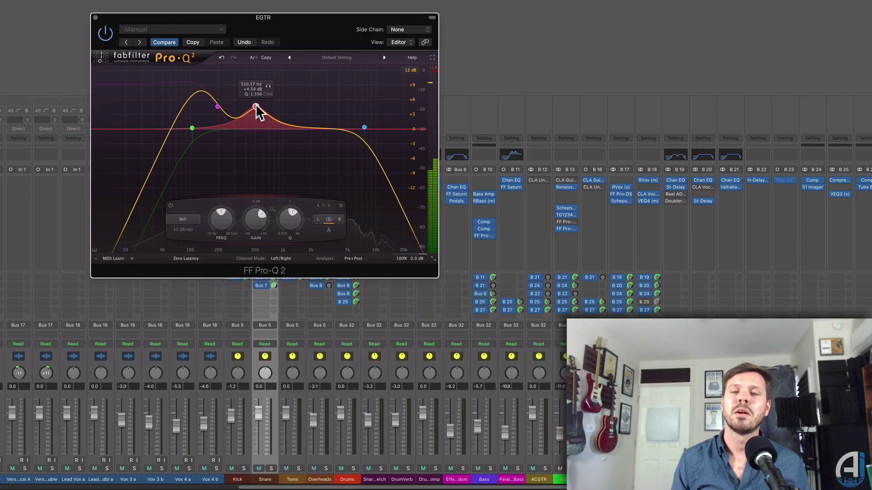
double_click(364, 181)
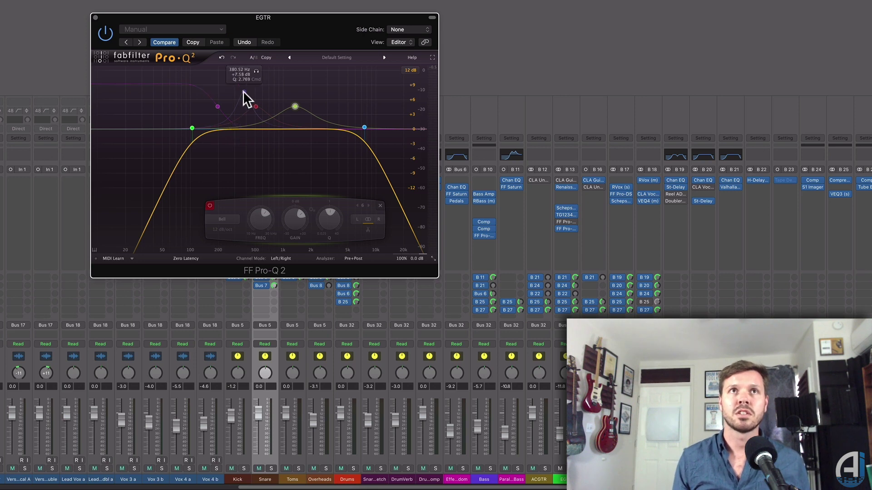
- Enable the narrow low-mid bell, move it to about 333 Hz and +11.02 dB, and widen its Q to 2.320
left_click_drag(244, 91, 244, 126)
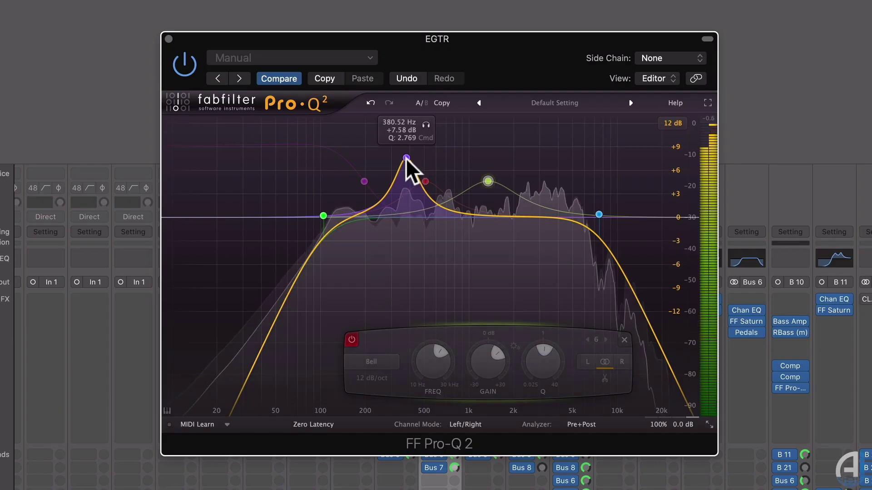
left_click_drag(405, 212, 397, 132)
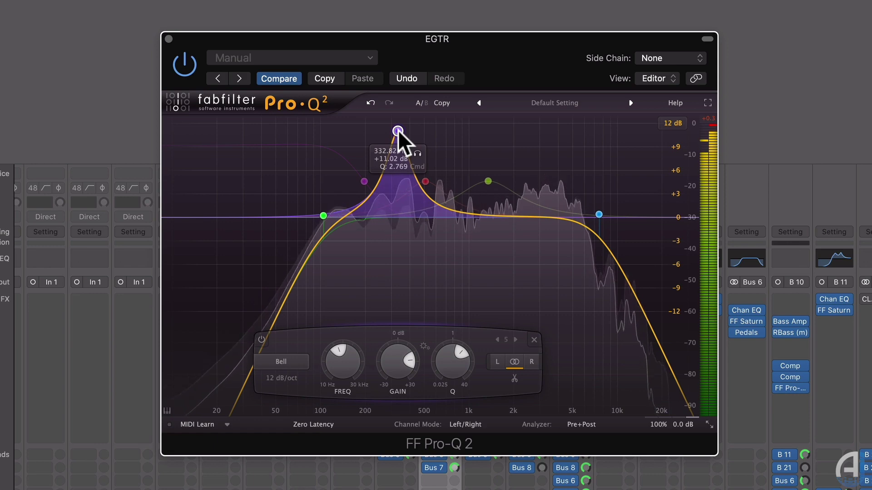
scroll(398, 132, "down", 2)
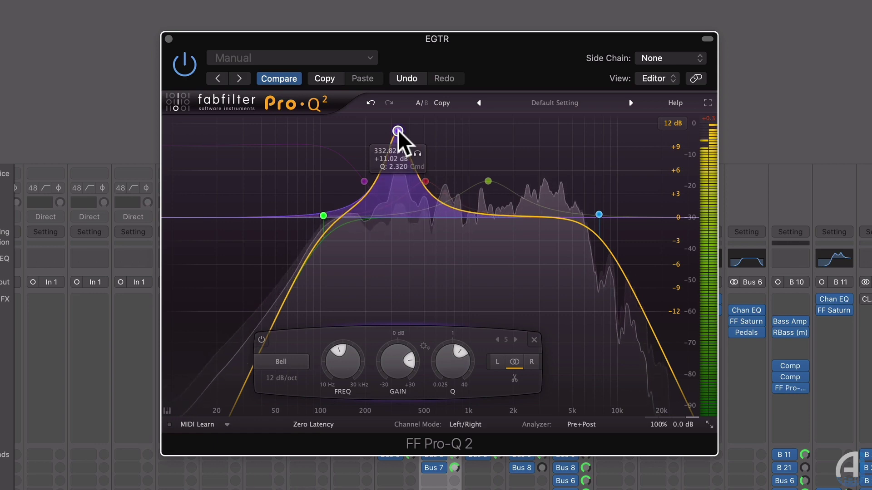
- Compare the sound with the 333 Hz bell boost off and on, and leave the band bypassed
left_click(398, 132, "alt")
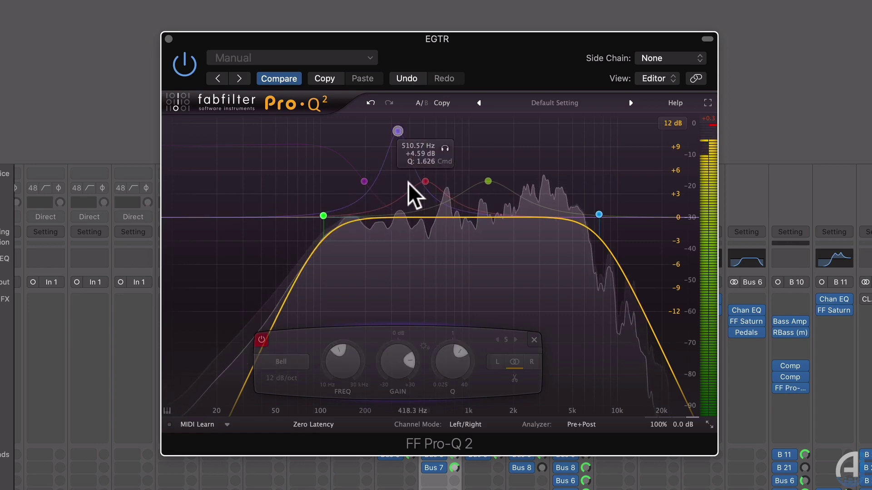
scroll(399, 135, "down", 2)
scroll(398, 131, "up", 2)
left_click(397, 129, "alt")
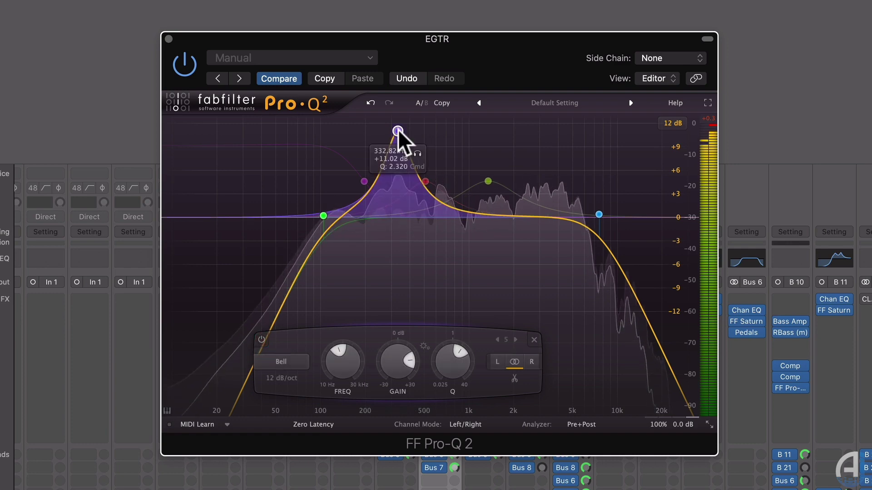
left_click(398, 129, "alt")
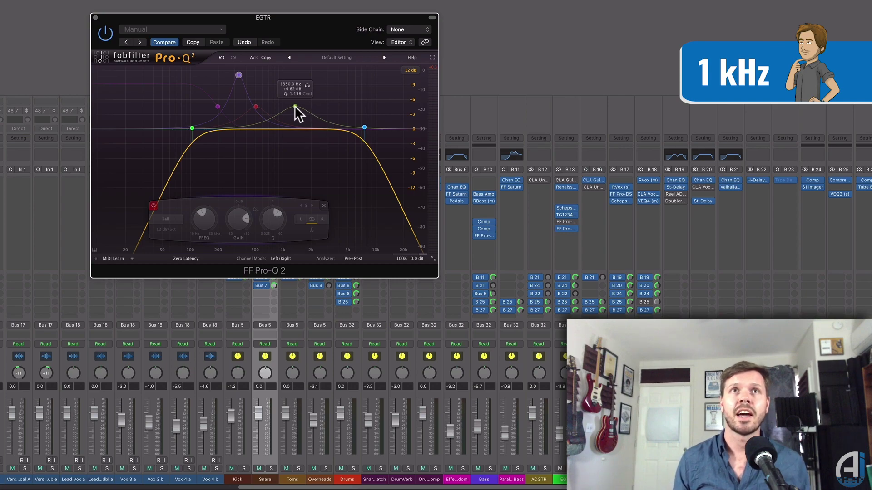
- Start playback, enable the 1350 Hz bell boost, and compare the sound with it off and on
key("space")
left_click(487, 182)
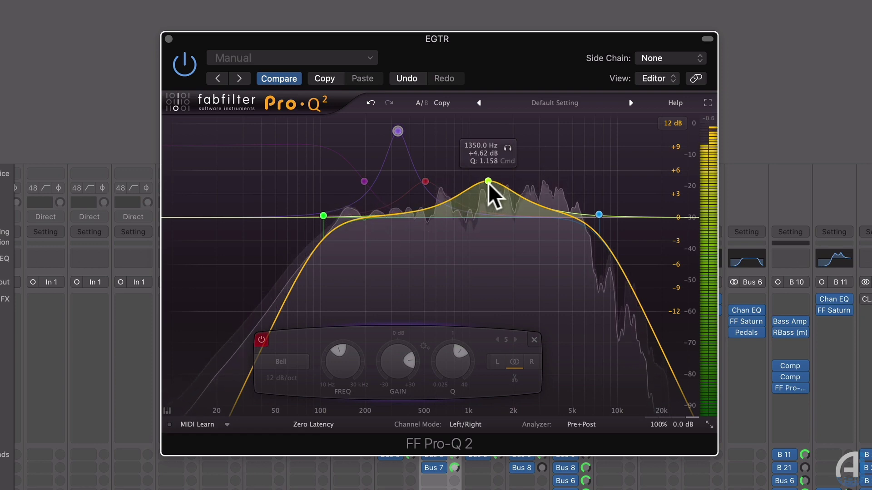
left_click(488, 181, "alt")
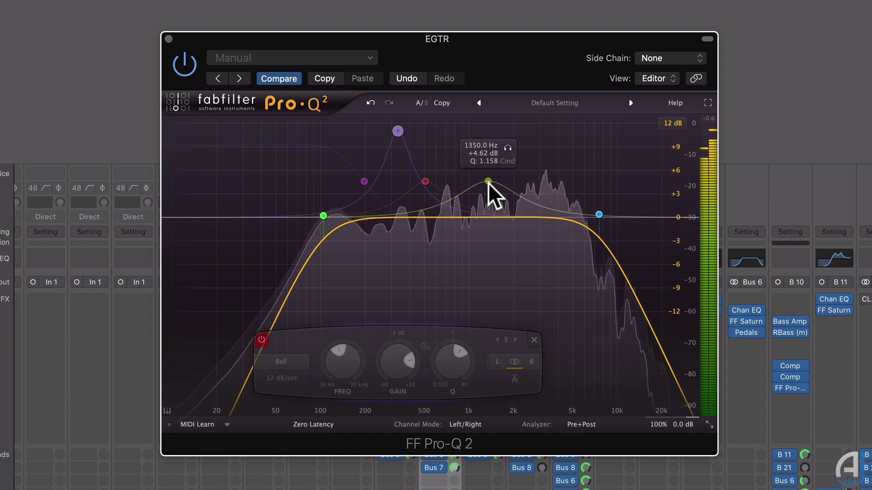
left_click(488, 181, "alt")
- Move the 1350 Hz bell up to about 5236 Hz and +4.19 dB, and bypass it
left_click_drag(488, 184, 578, 185)
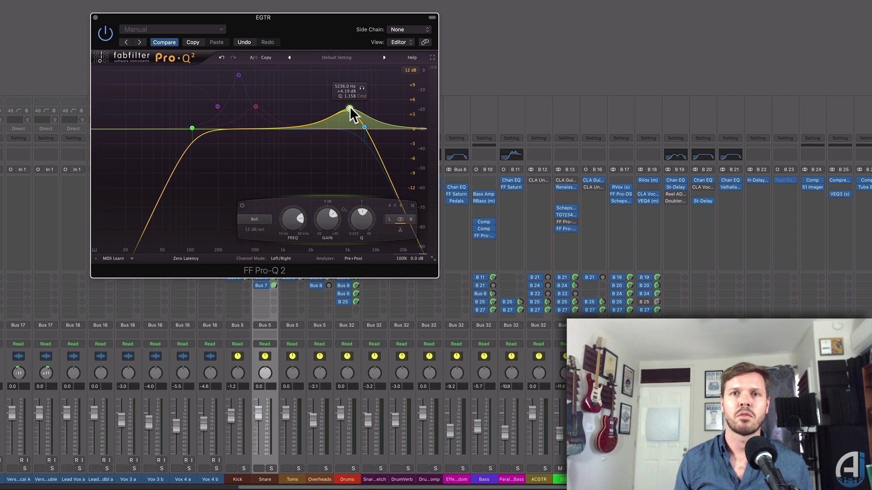
double_click(349, 108)
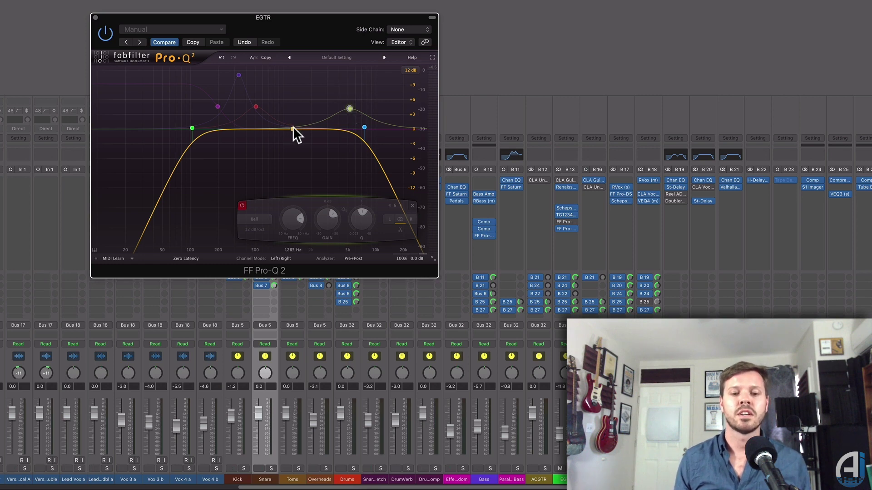
- Add a bell cut at about 1508 Hz and -3.42 dB, with a bell boost at about 1036 Hz and +4.31 dB
mouse_move(295, 129)
left_mouse_down()
mouse_move(297, 141)
mouse_move(284, 117)
mouse_move(300, 144)
left_mouse_up()
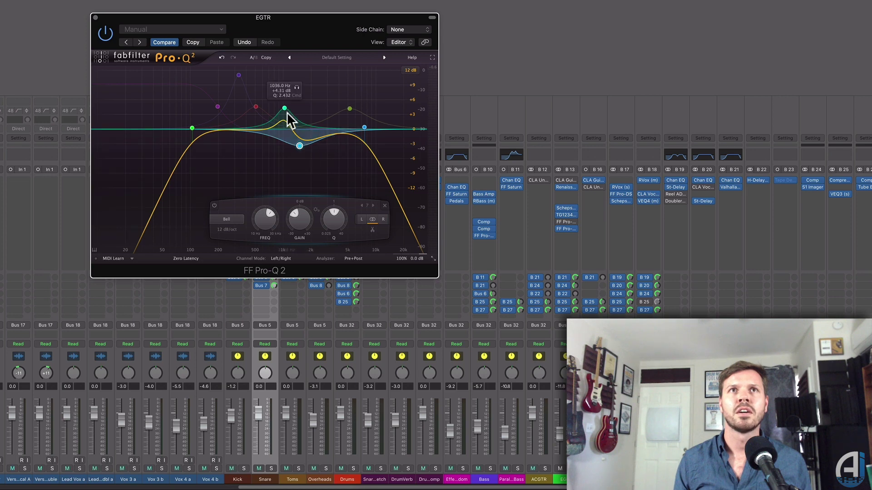
mouse_move(323, 26)
left_mouse_down()
mouse_move(346, 35)
mouse_move(335, 25)
mouse_move(343, 9)
mouse_move(333, 15)
left_mouse_up()
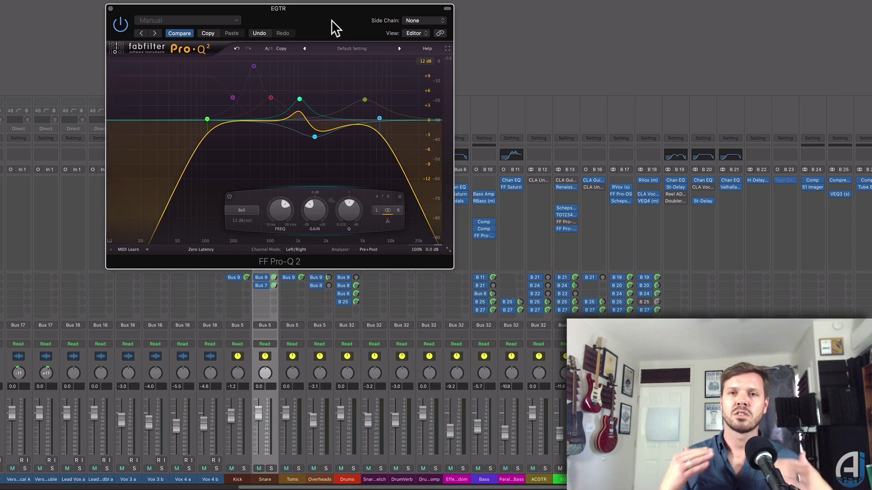
- Compare the 1036 Hz boost off and on during playback, and move the 1508 Hz cut slightly higher and deeper
key("space")
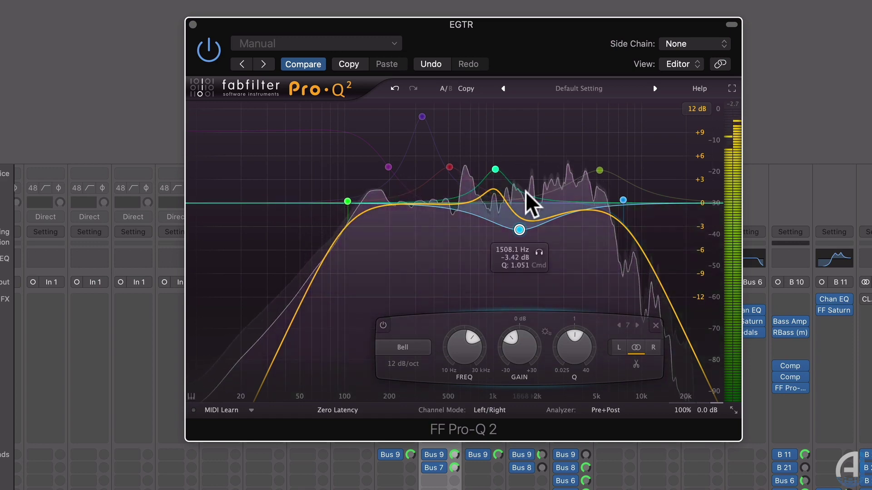
left_click(495, 170, "alt")
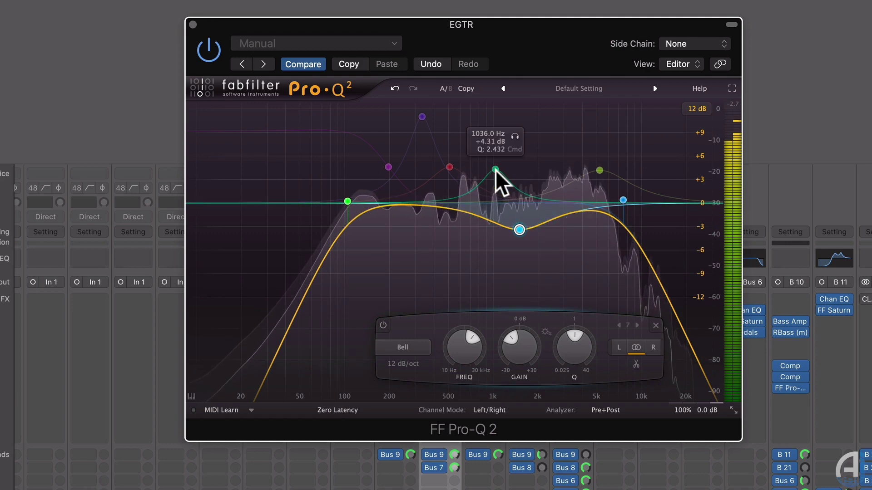
left_click(494, 170, "alt")
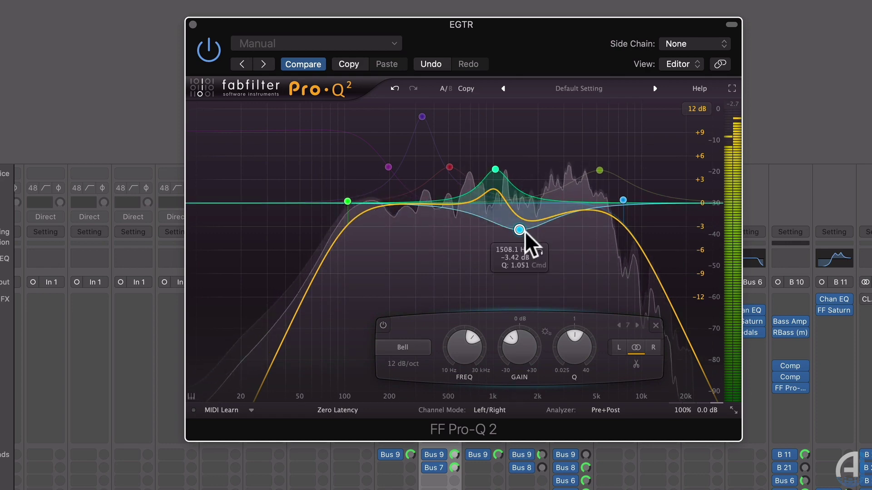
left_click_drag(522, 230, 528, 232)
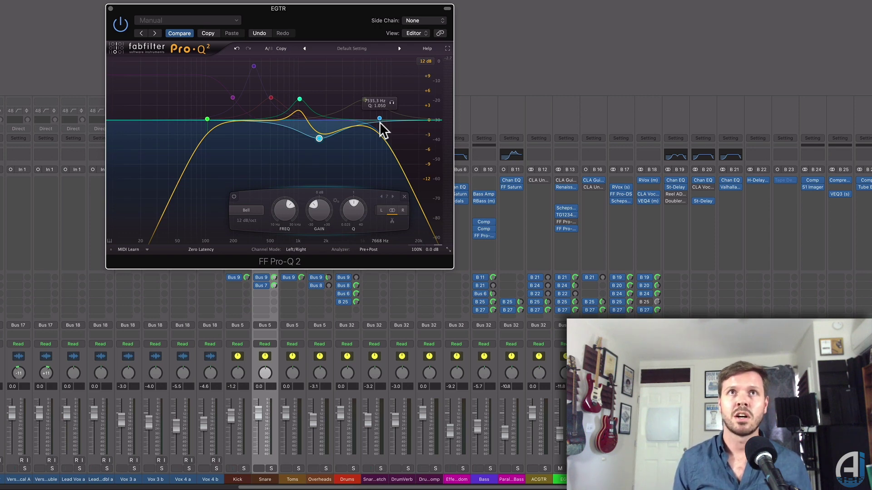
- Move the high cut to about 20949 Hz and add a bell boost at about 10743 Hz and +2.79 dB with a Q of 1.127
left_click_drag(379, 119, 421, 119)
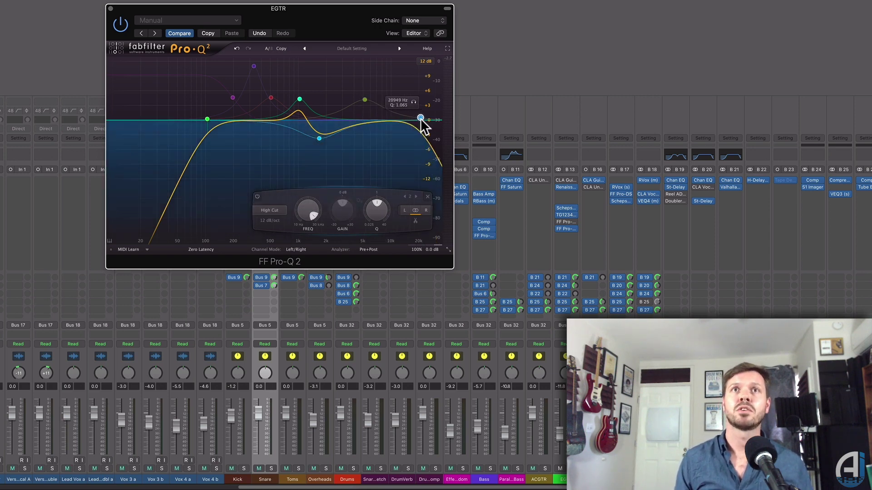
left_click(368, 109)
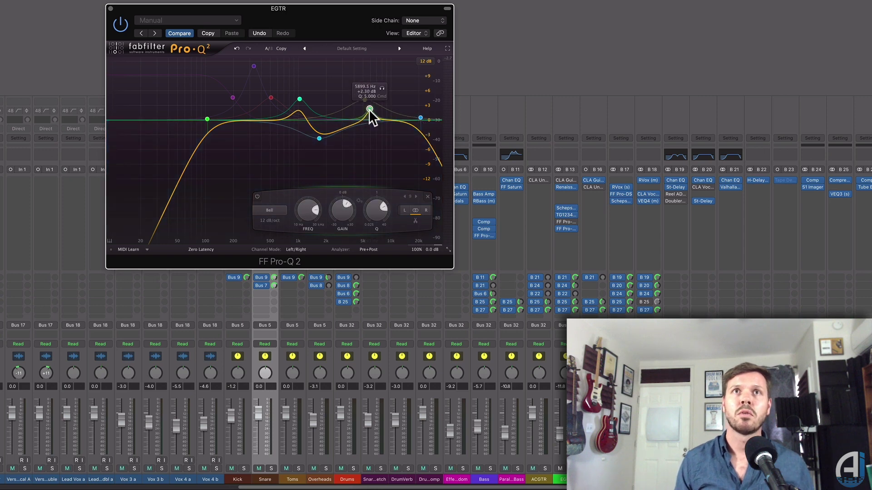
scroll(369, 108, "down", 6)
left_click_drag(369, 108, 393, 106)
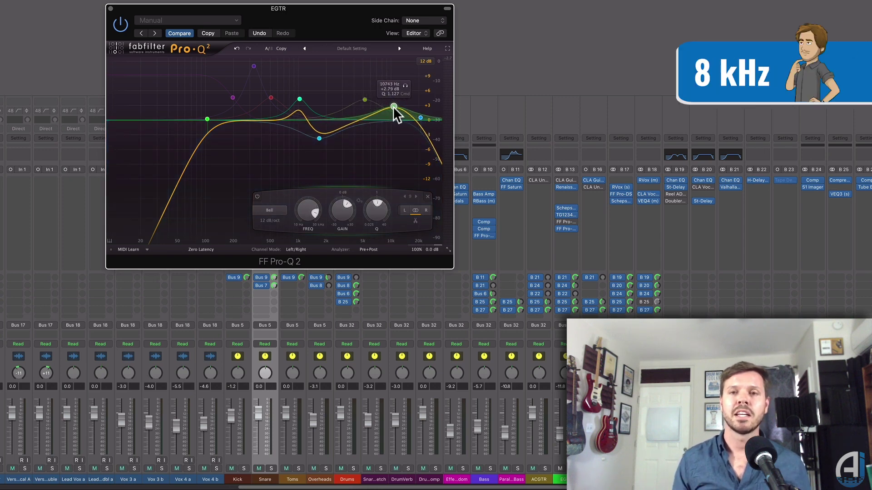